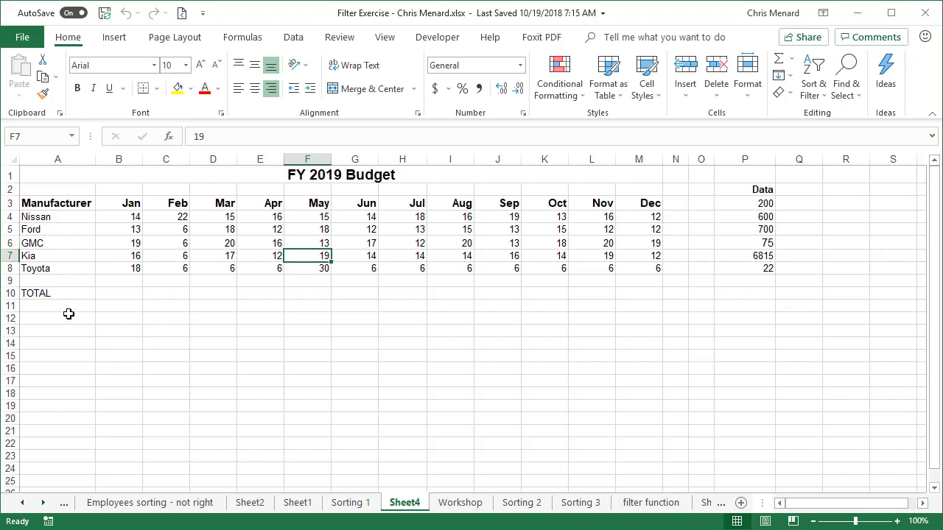
Step: AutoSum each month's column into the TOTAL row B10:M10
{"action": "left_click_drag", "start_coordinate": [120, 295], "coordinate": [641, 291]}
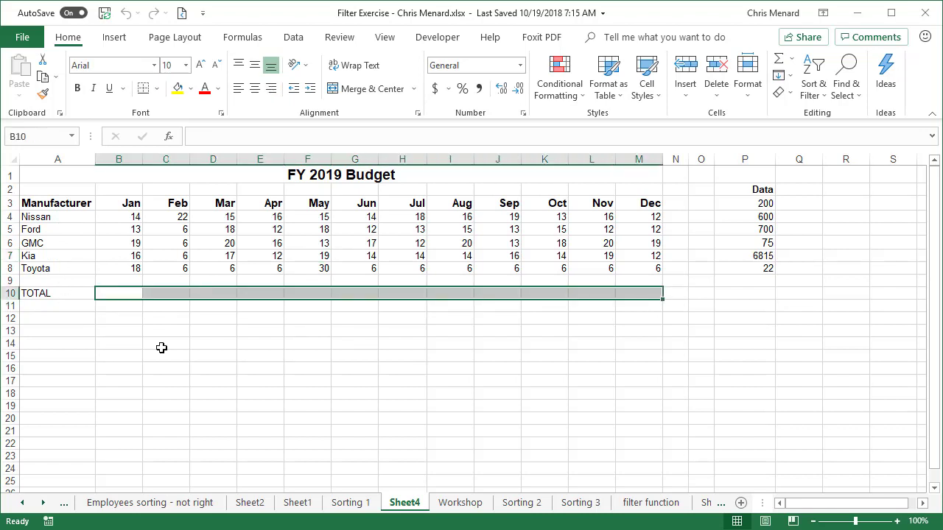
{"action": "left_click", "coordinate": [779, 65]}
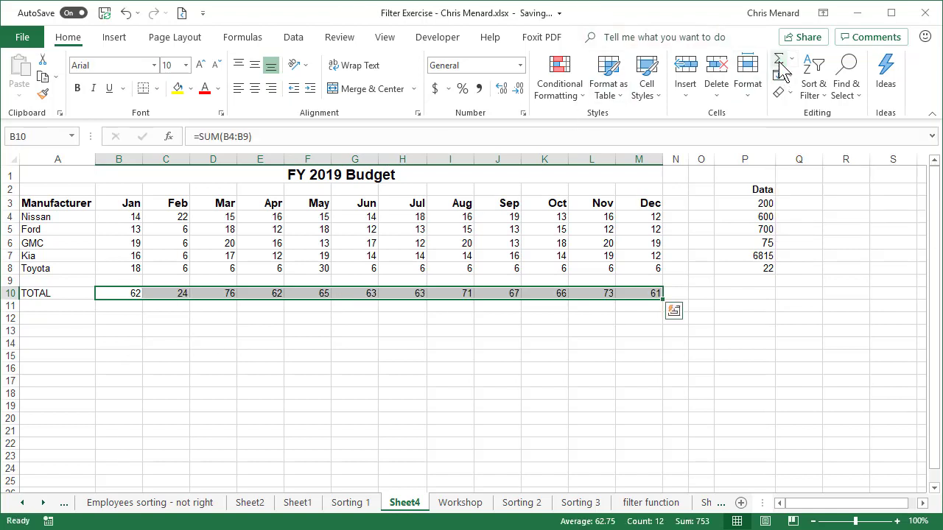
{"action": "left_click", "coordinate": [439, 380]}
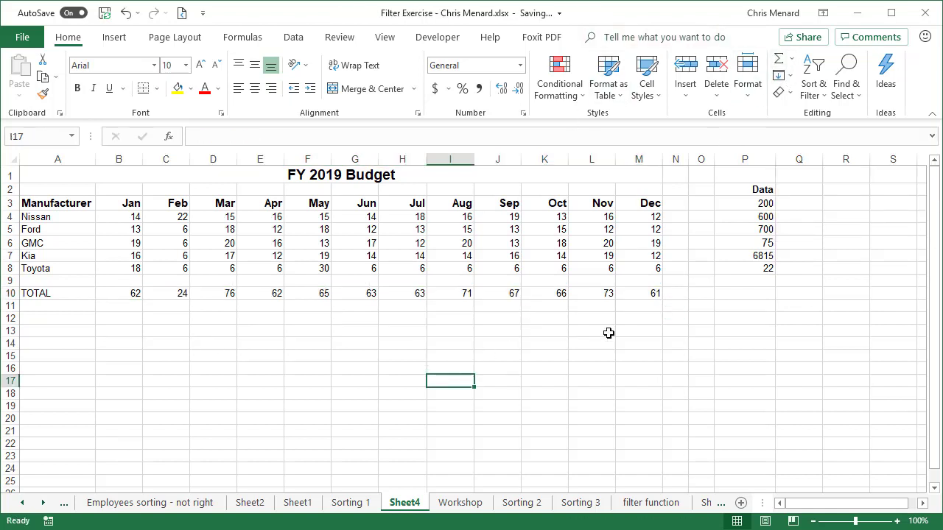
Step: Widen column N and put a 753 grand total =SUM(B10:M10) in N10
{"action": "left_click", "coordinate": [670, 295]}
{"action": "left_click_drag", "start_coordinate": [688, 159], "coordinate": [712, 159]}
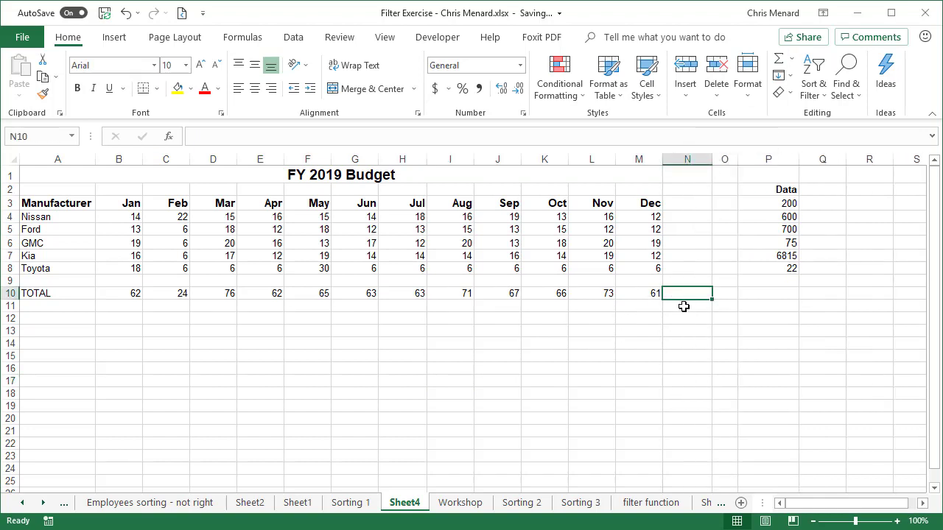
{"action": "left_click", "coordinate": [778, 61]}
{"action": "left_click", "coordinate": [779, 62]}
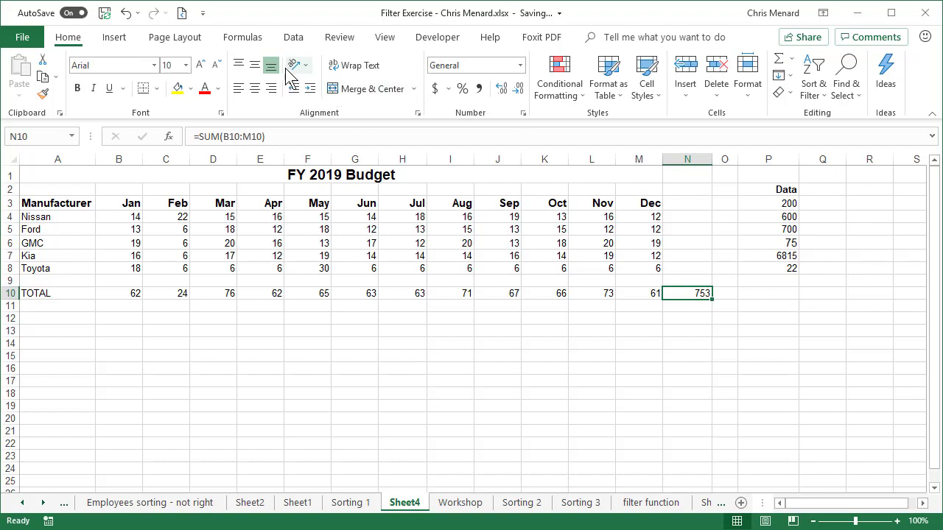
Step: Trace N10's precedents two levels back, remove the arrows, then delete the N10 total
{"action": "left_click", "coordinate": [247, 37]}
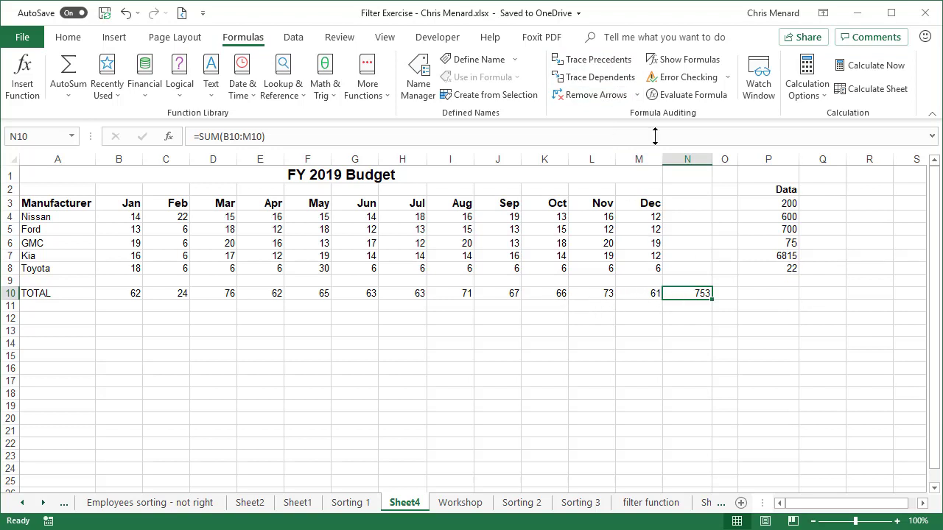
{"action": "left_click", "coordinate": [604, 66]}
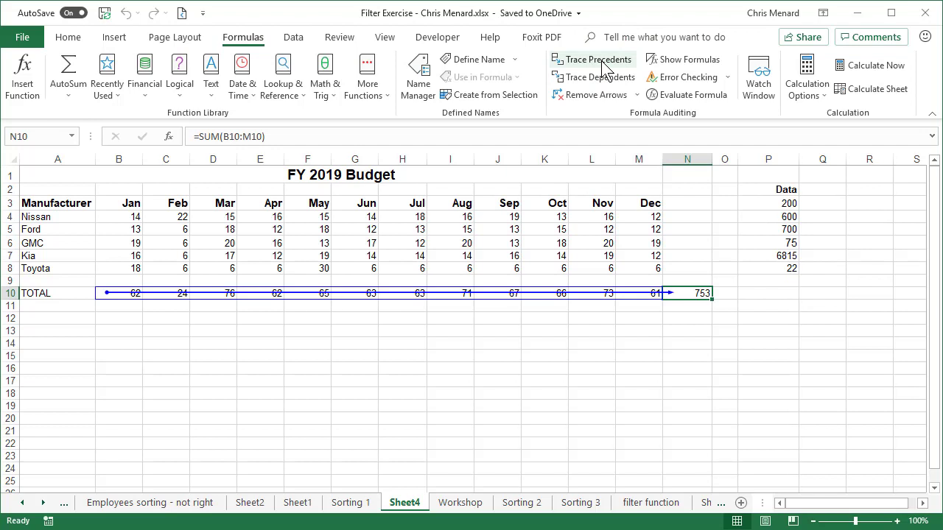
{"action": "left_click", "coordinate": [601, 61]}
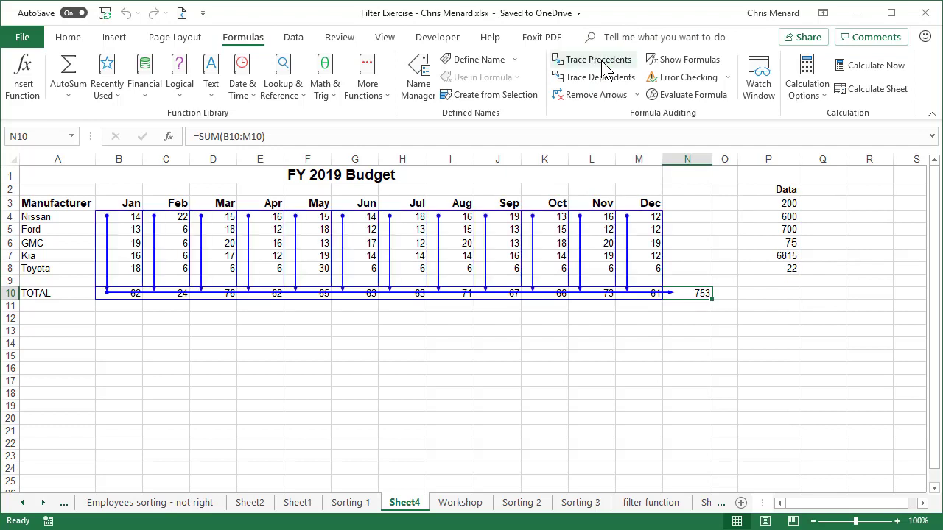
{"action": "left_click", "coordinate": [608, 99]}
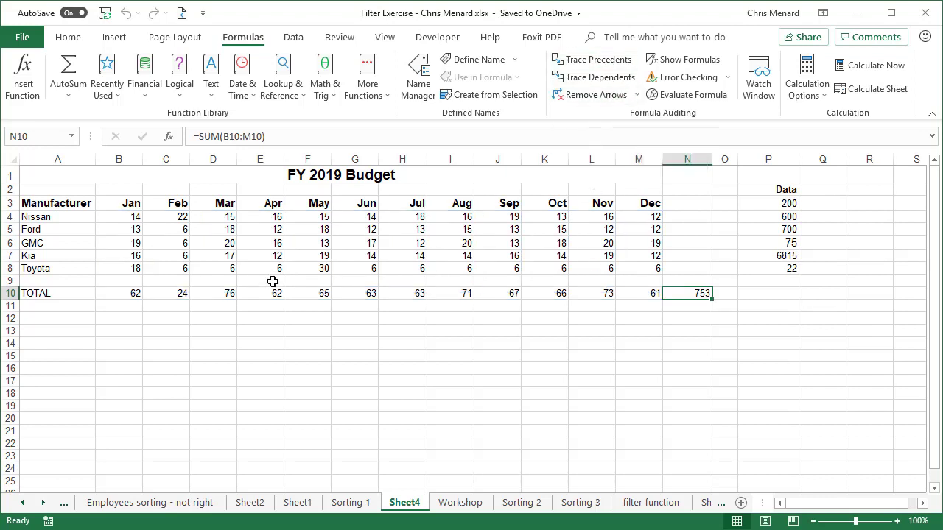
{"action": "key", "text": "Delete"}
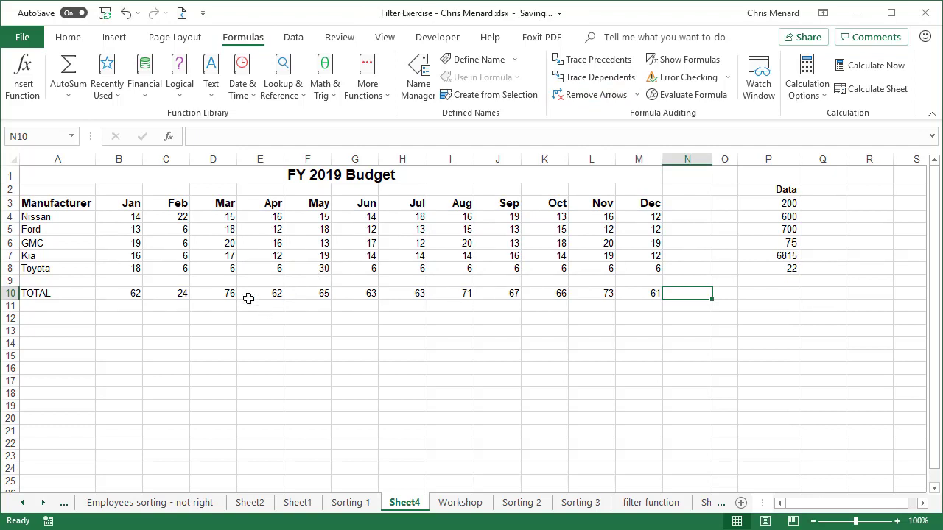
Step: Enter =COUNTA(B4:M8) in B13, returning 60 filled cells
{"action": "left_click", "coordinate": [135, 331]}
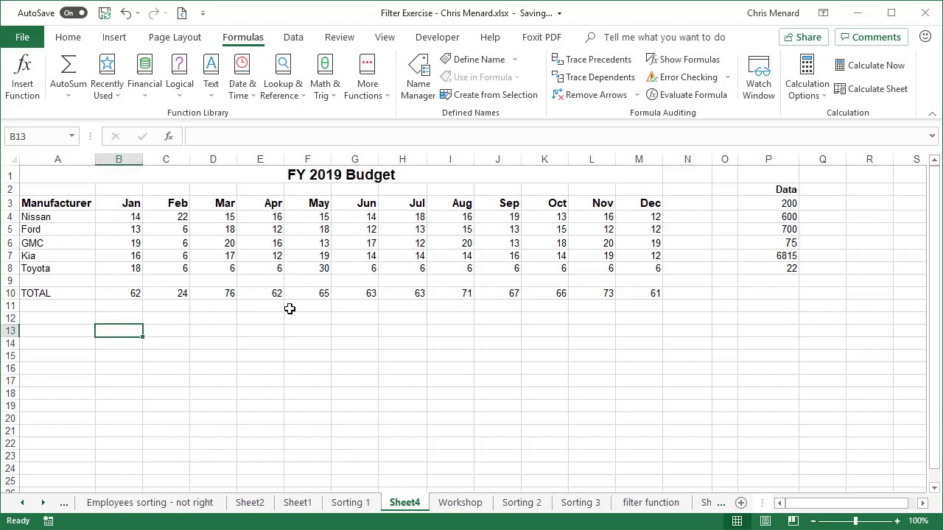
{"action": "type", "text": "=coun"}
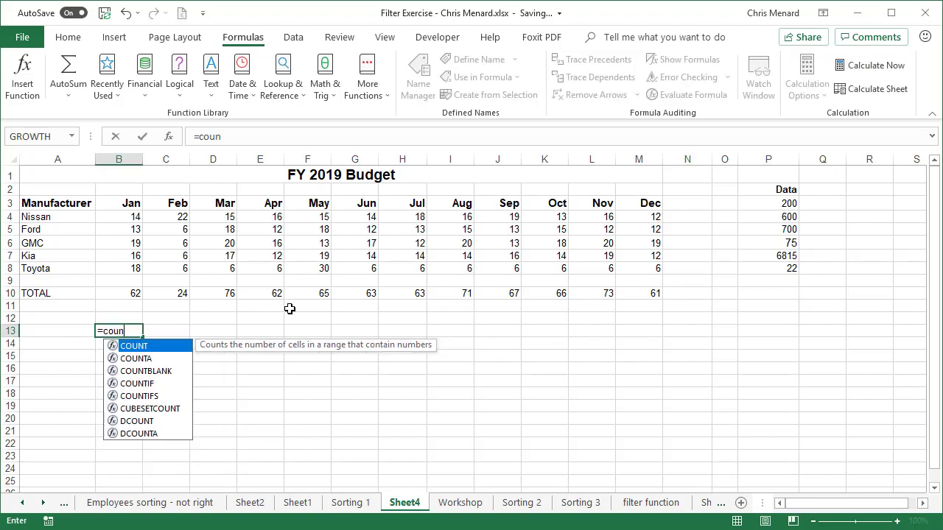
{"action": "type", "text": "ta"}
{"action": "key", "text": "Tab"}
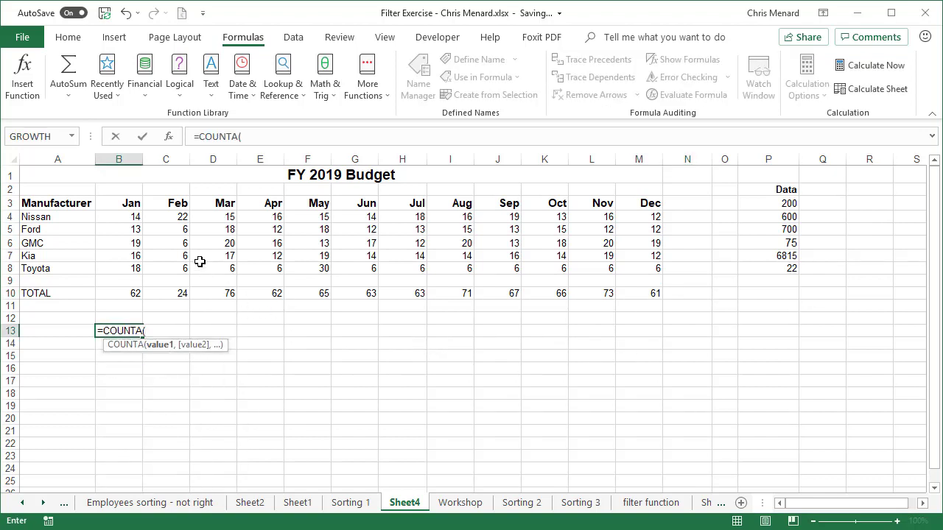
{"action": "left_click_drag", "start_coordinate": [134, 218], "coordinate": [625, 269]}
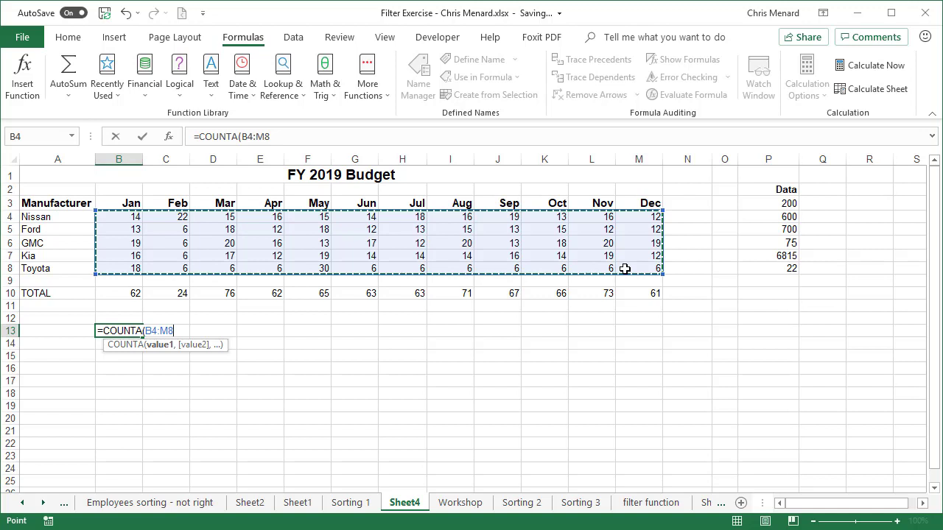
{"action": "type", "text": ")"}
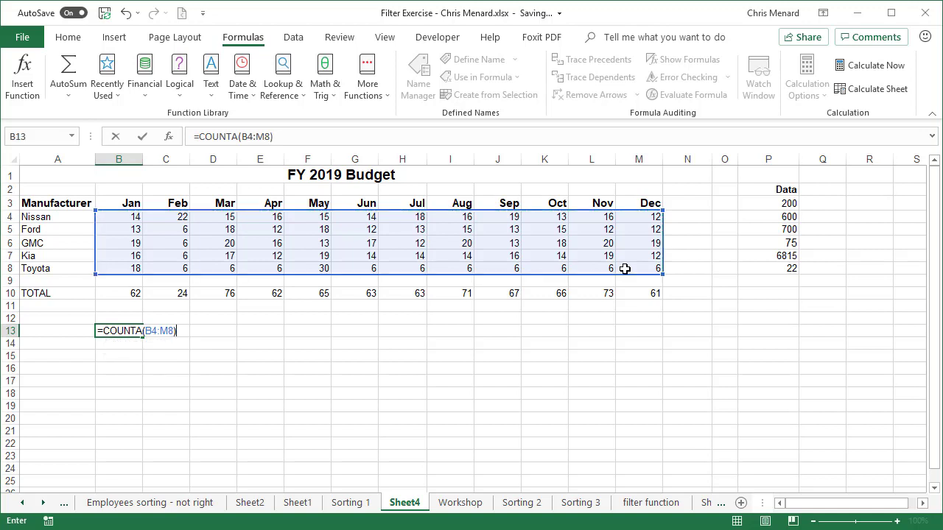
{"action": "key", "text": "Return"}
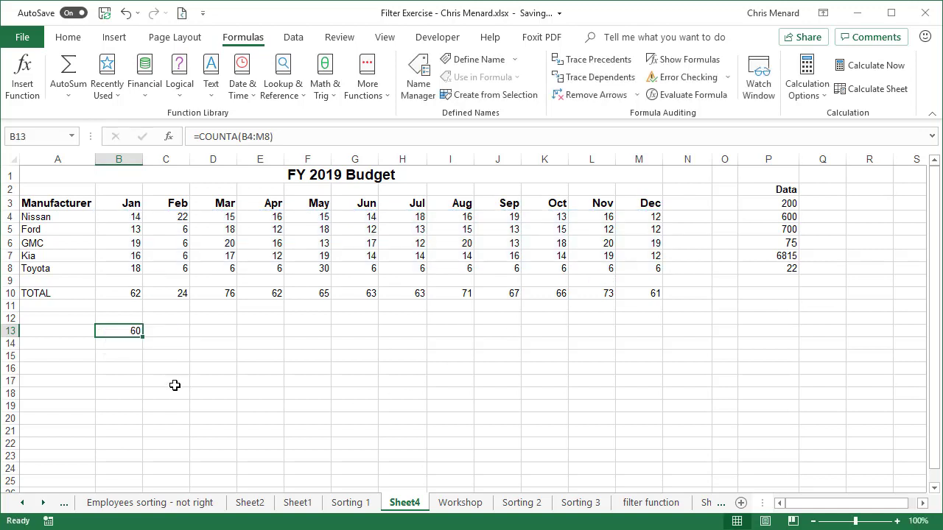
{"action": "left_click", "coordinate": [132, 344]}
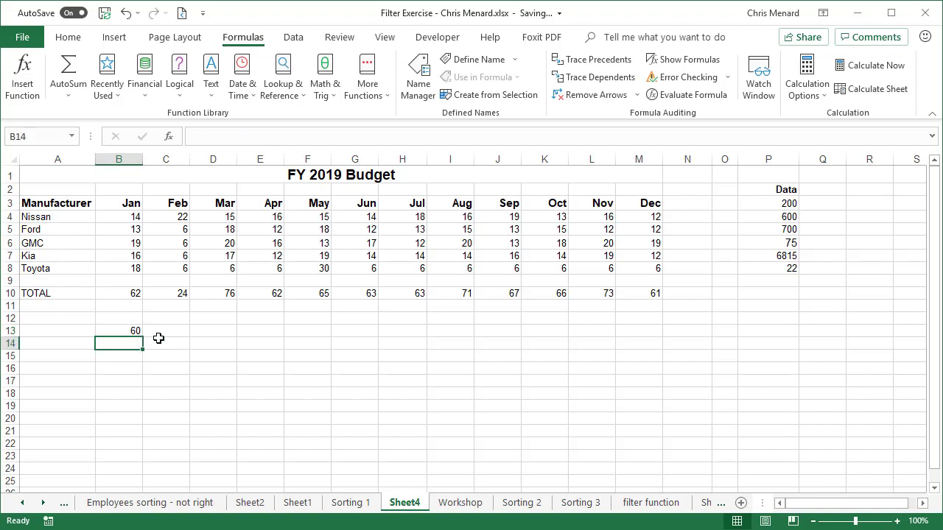
Step: Enter =COUNT(B4:M8) in B14, returning 57 numeric cells
{"action": "key", "text": "F2"}
{"action": "type", "text": "=count"}
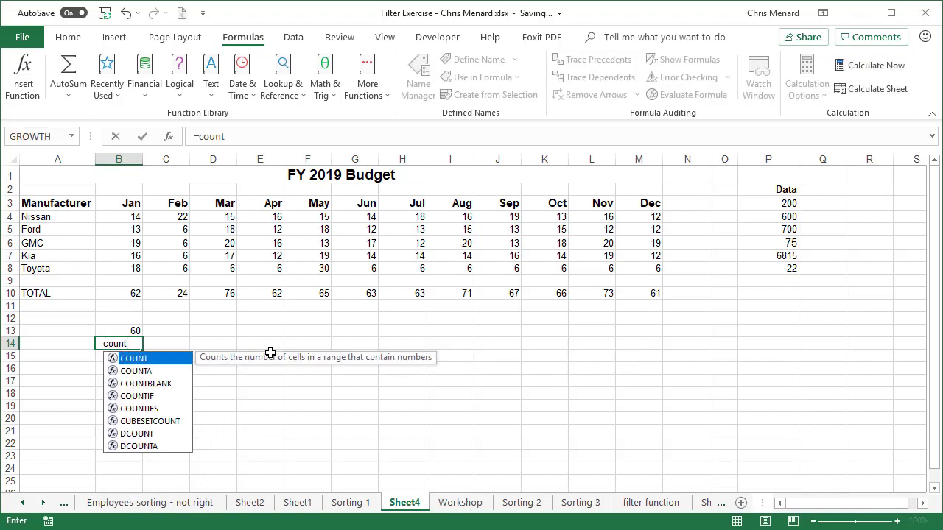
{"action": "key", "text": "Tab"}
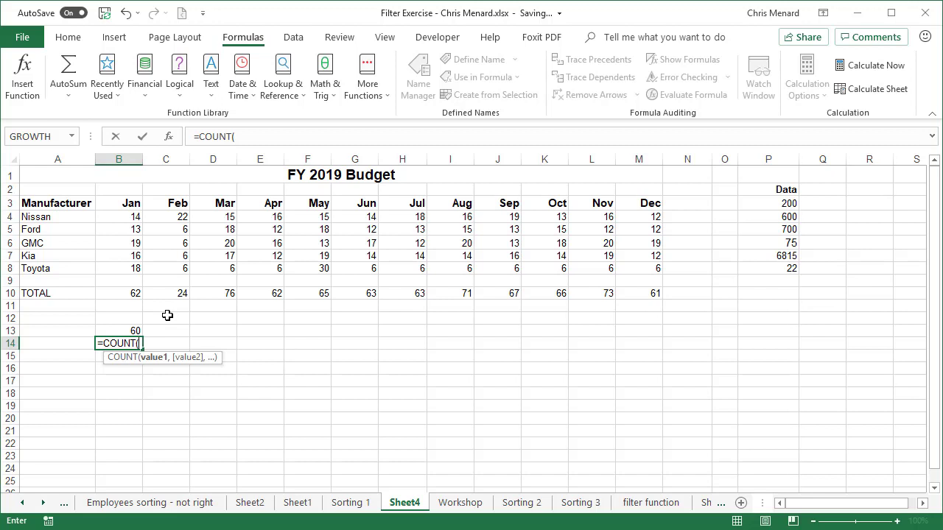
{"action": "left_click", "coordinate": [130, 218]}
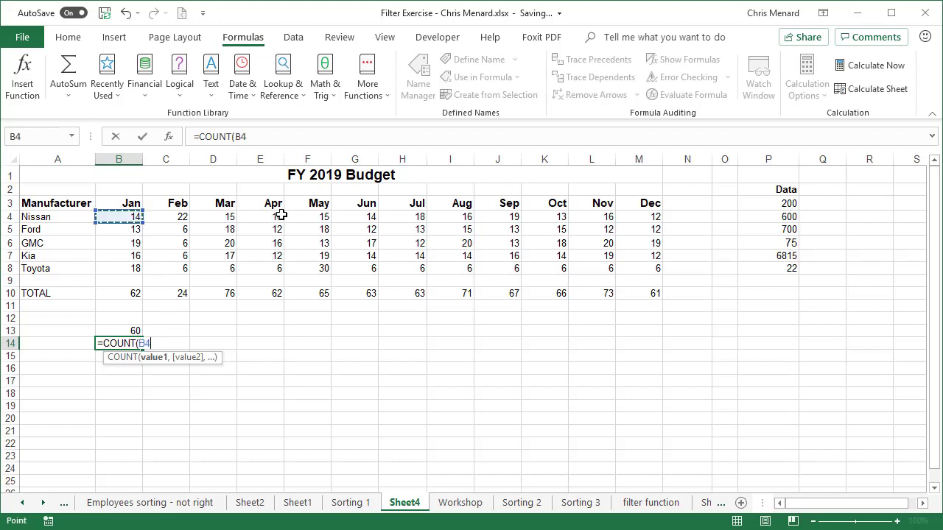
{"action": "left_click_drag", "start_coordinate": [366, 212], "coordinate": [631, 267]}
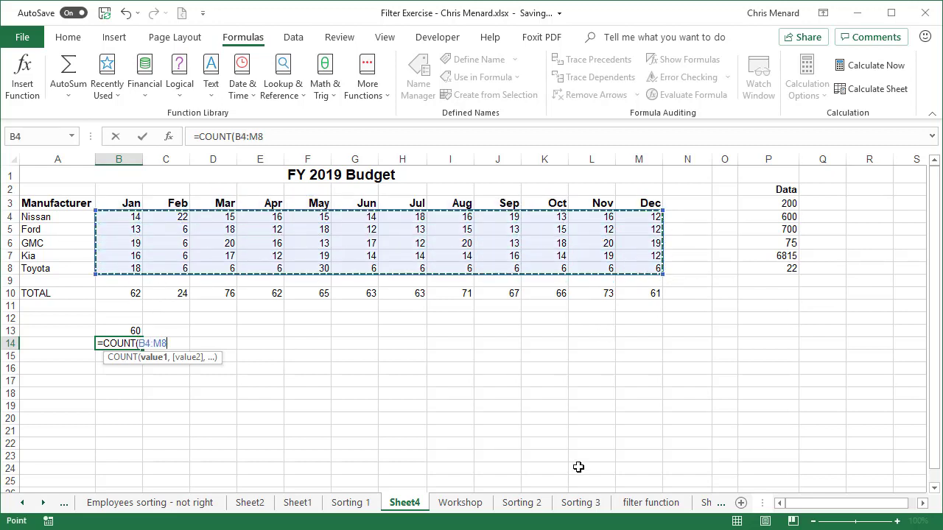
{"action": "key", "text": "ctrl+Return"}
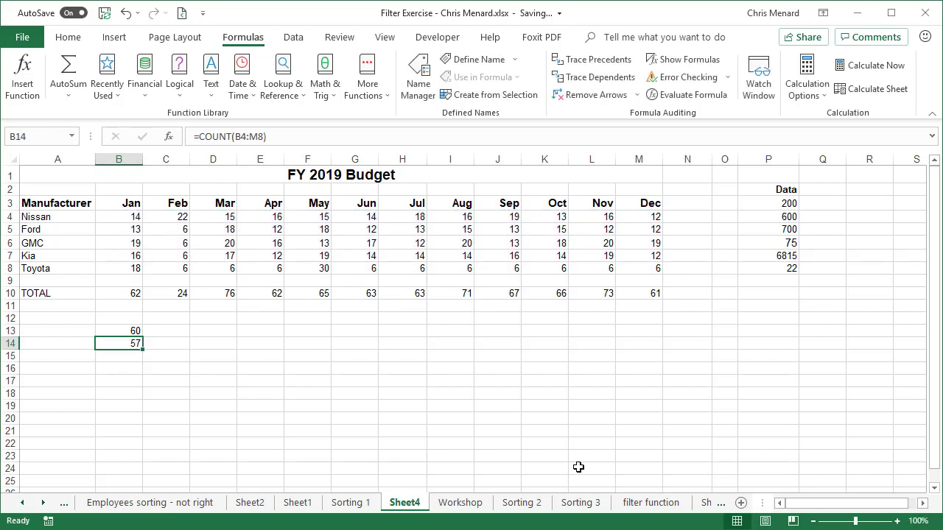
Step: Put =FORMULATEXT(B13) in C13 and fill it down to C15
{"action": "key", "text": "Down"}
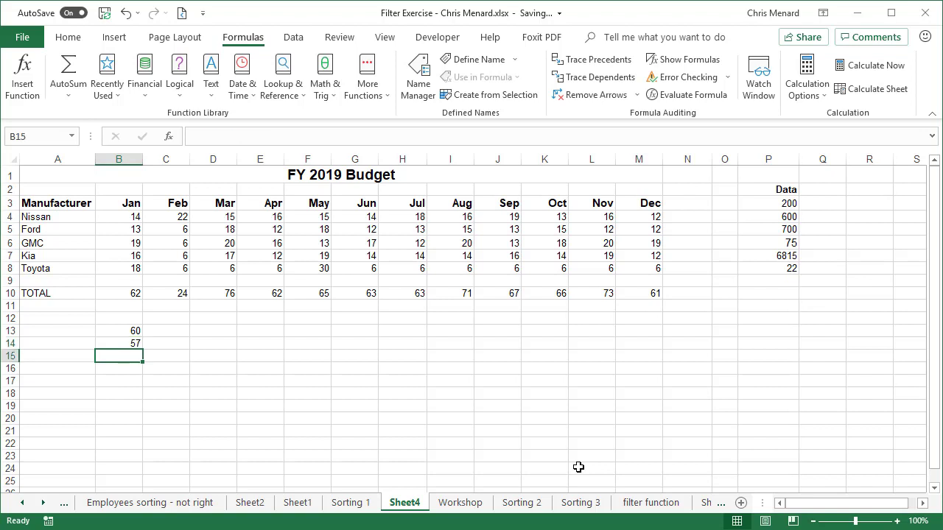
{"action": "key", "text": "Up"}
{"action": "key", "text": "Up"}
{"action": "key", "text": "Right"}
{"action": "type", "text": "=form"}
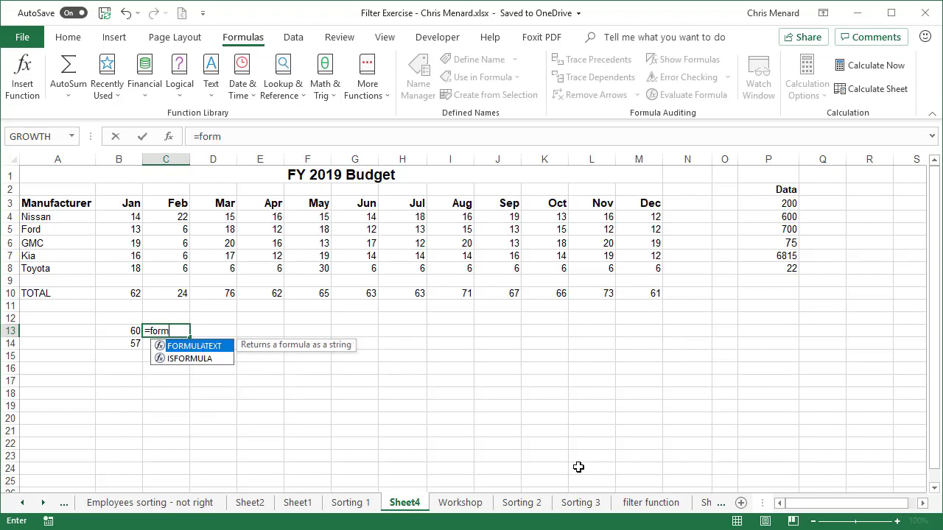
{"action": "key", "text": "Tab"}
{"action": "key", "text": "Left"}
{"action": "key", "text": "Return"}
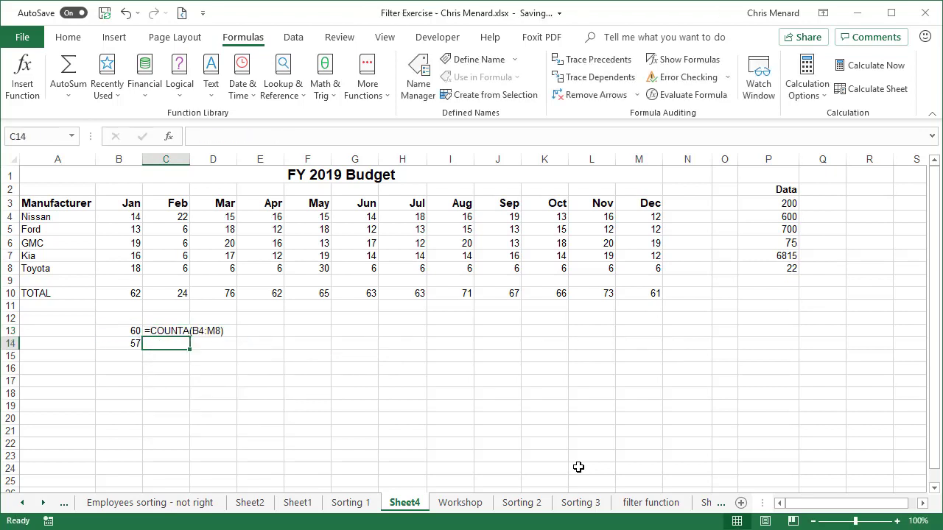
{"action": "left_click", "coordinate": [178, 331]}
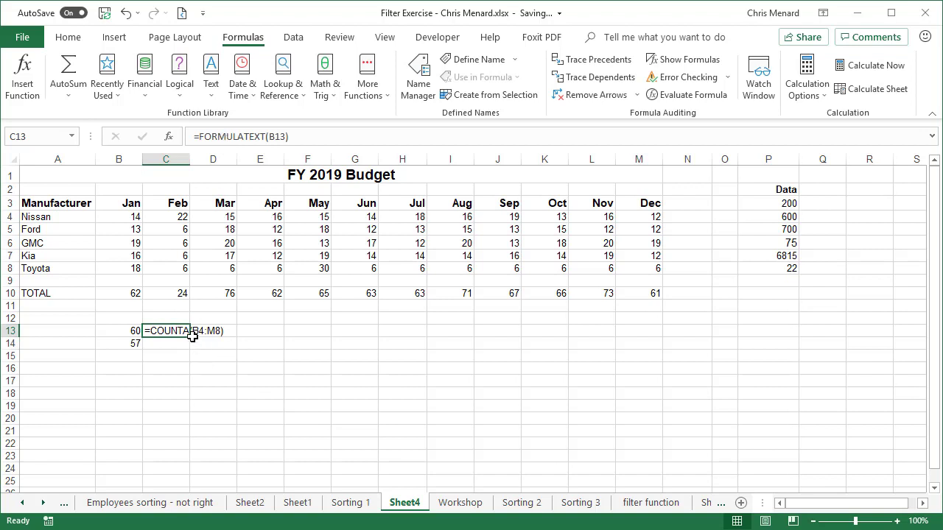
{"action": "left_click_drag", "start_coordinate": [190, 337], "coordinate": [190, 362]}
{"action": "left_click", "coordinate": [120, 356]}
Step: Enter =COUNTIF(B4:M8,"*") in B15, counting 3 text entries
{"action": "type", "text": "=countif"}
{"action": "key", "text": "Tab"}
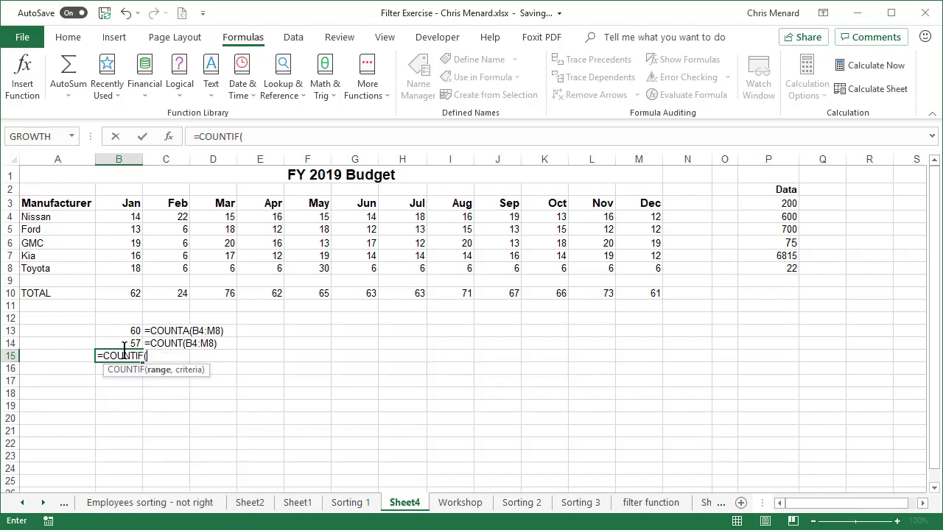
{"action": "left_click_drag", "start_coordinate": [125, 217], "coordinate": [616, 268]}
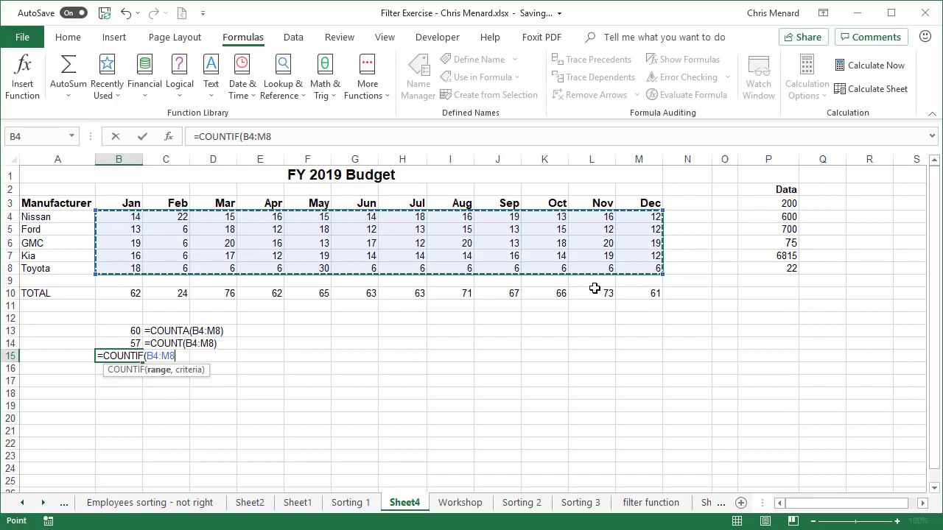
{"action": "type", "text": ","}
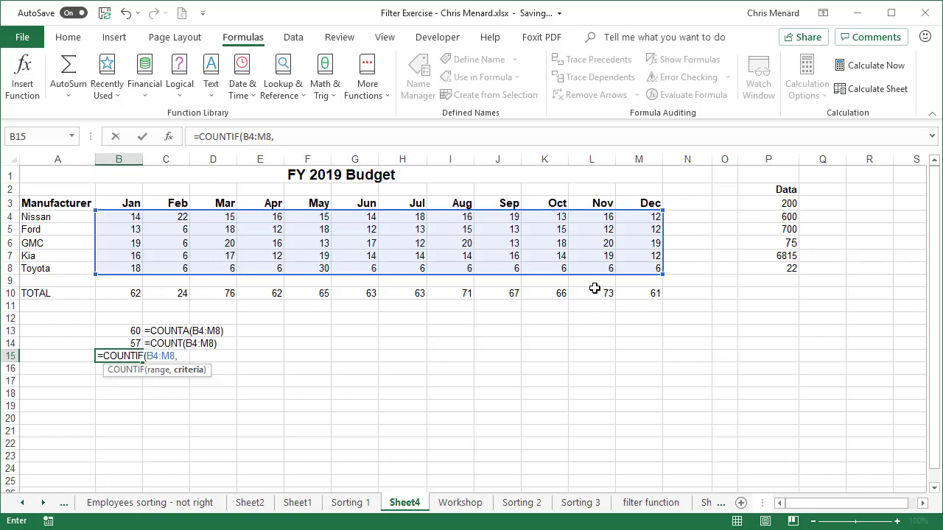
{"action": "type", "text": "\"*\")"}
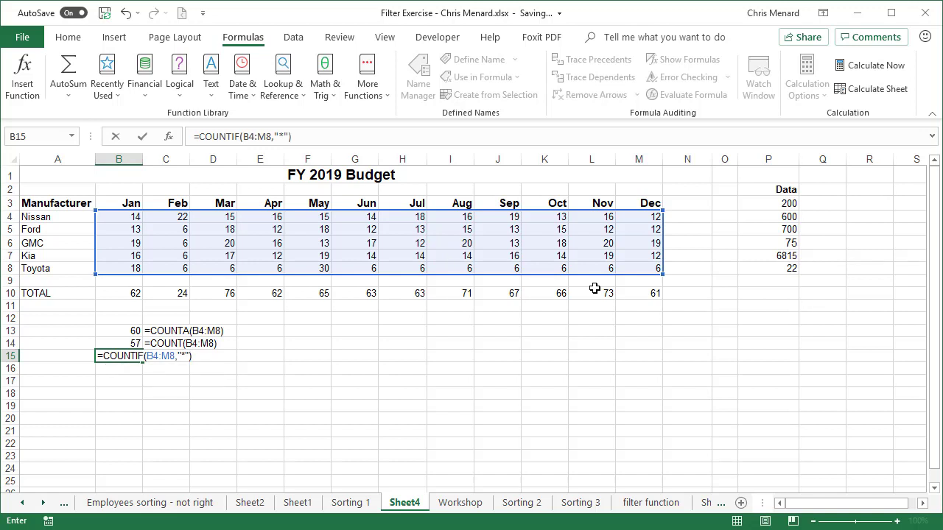
{"action": "key", "text": "ctrl+Return"}
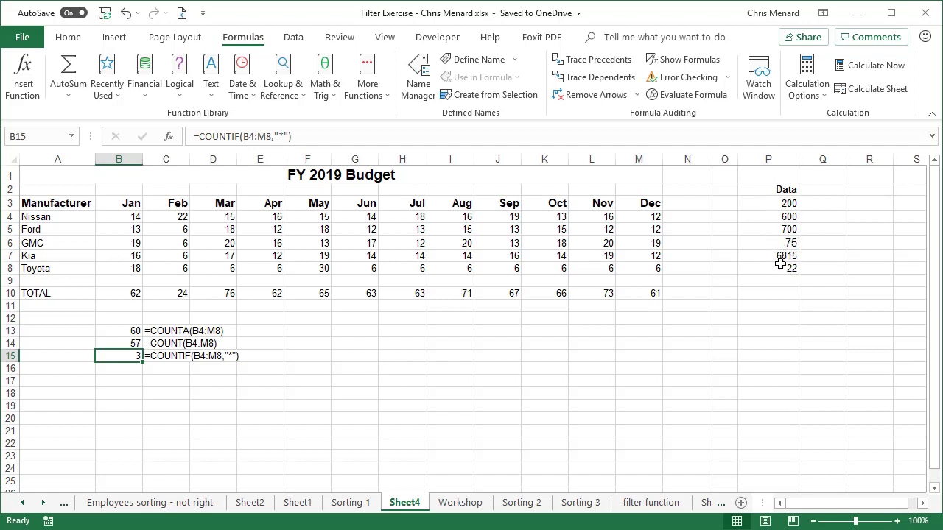
{"action": "left_click", "coordinate": [782, 215]}
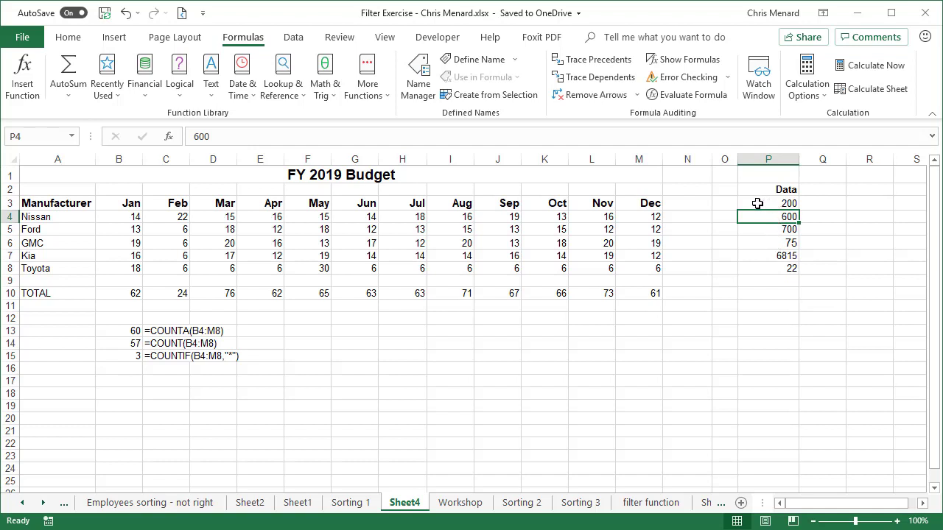
{"action": "right_click", "coordinate": [757, 203]}
{"action": "mouse_move", "coordinate": [800, 414]}
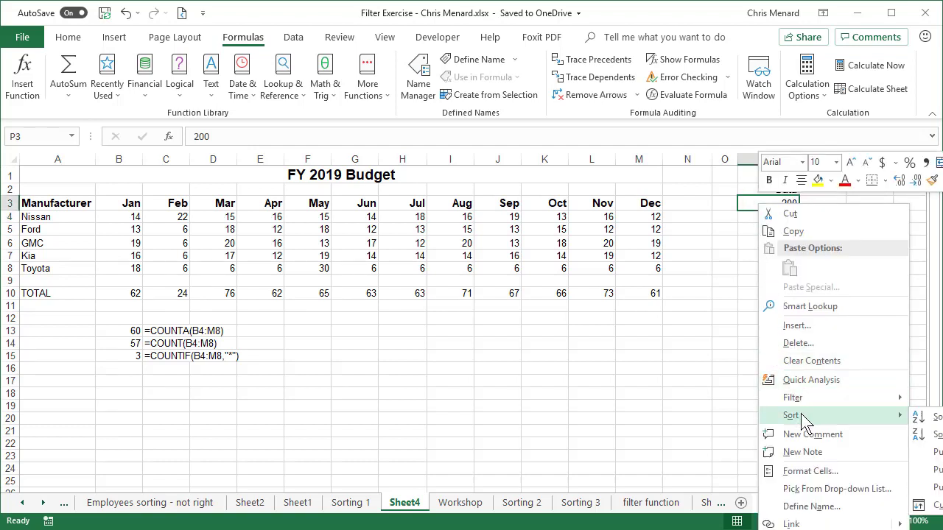
{"action": "left_click", "coordinate": [744, 203]}
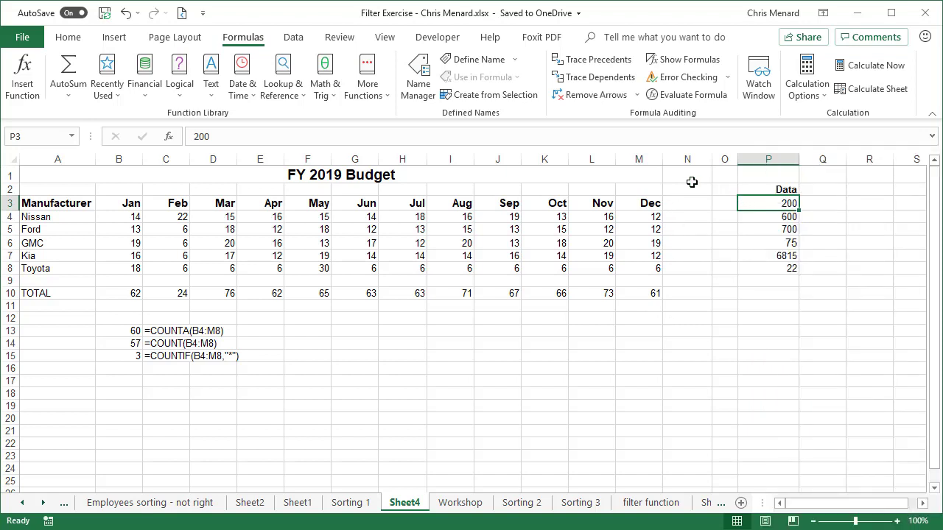
{"action": "left_click", "coordinate": [305, 37]}
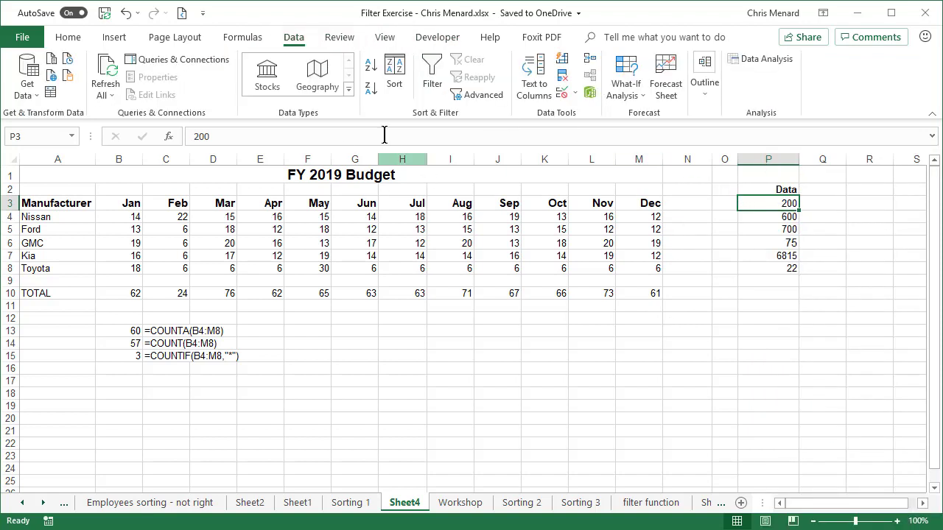
{"action": "left_click", "coordinate": [372, 95]}
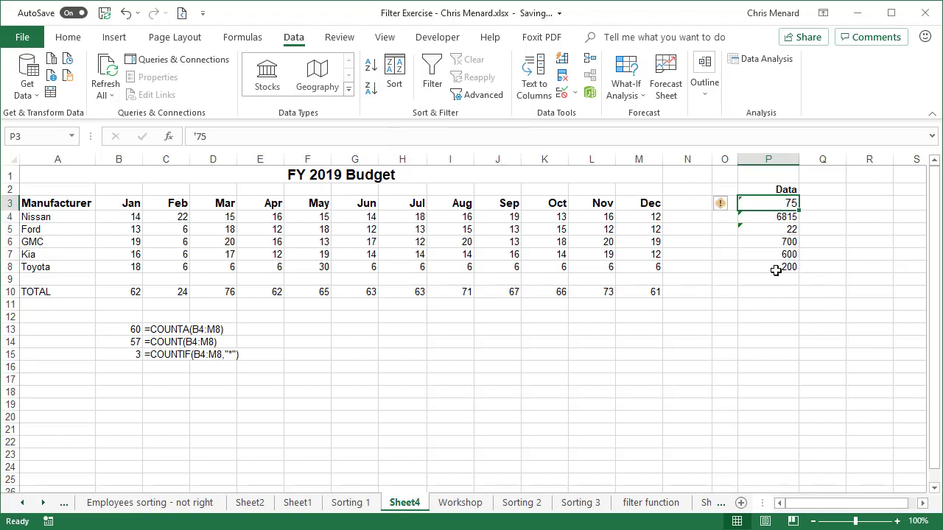
{"action": "left_click", "coordinate": [745, 277]}
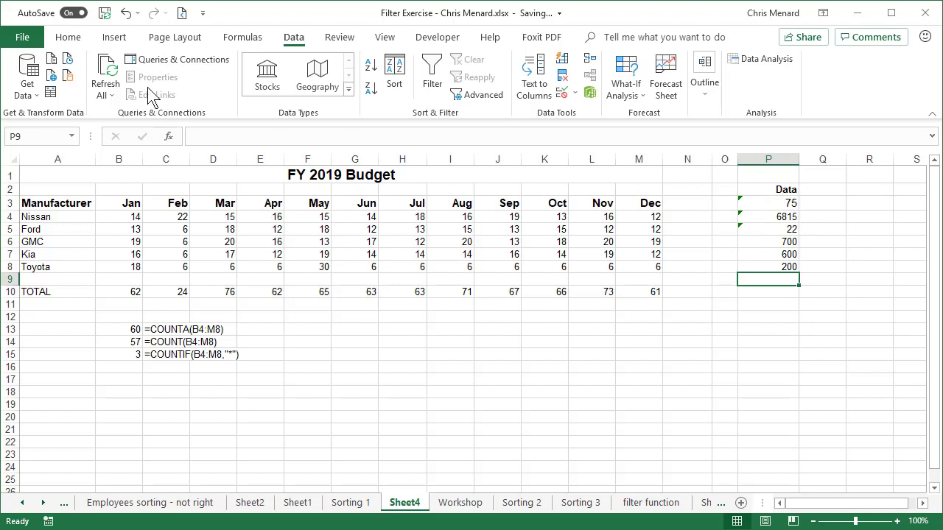
{"action": "left_click", "coordinate": [127, 13]}
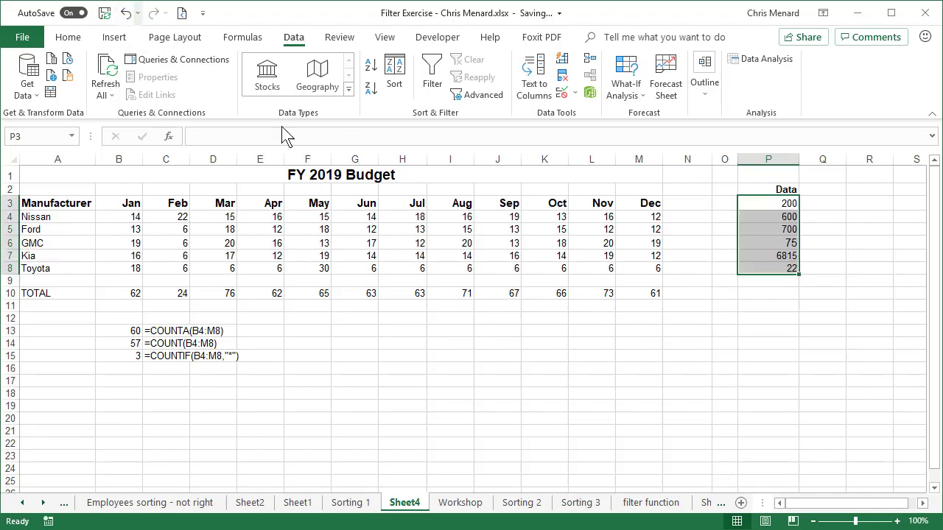
{"action": "left_click", "coordinate": [775, 242]}
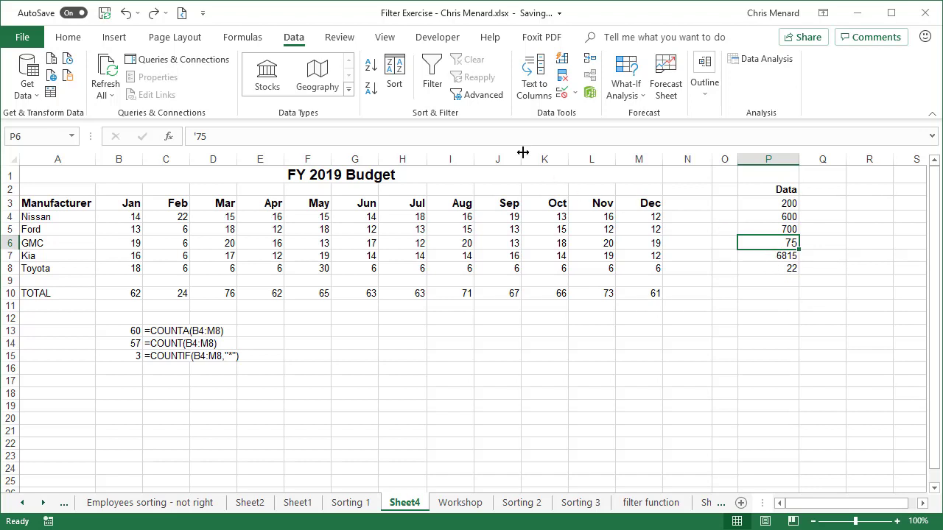
{"action": "left_click", "coordinate": [370, 88]}
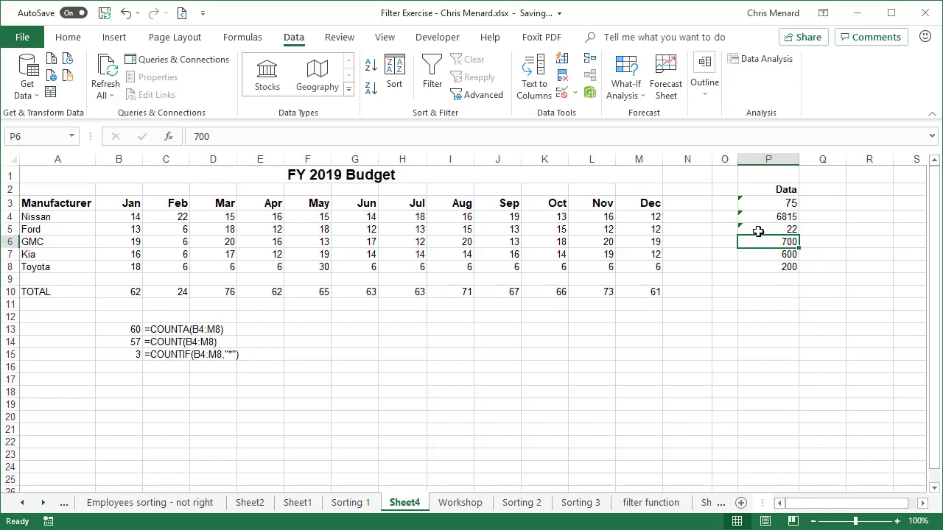
{"action": "left_click", "coordinate": [126, 13]}
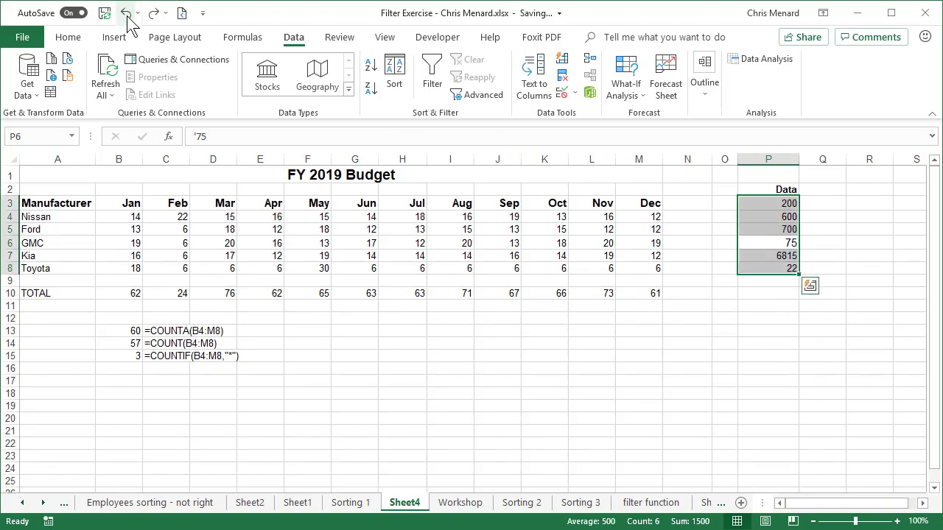
{"action": "left_click", "coordinate": [589, 268]}
{"action": "left_click_drag", "start_coordinate": [129, 217], "coordinate": [624, 272]}
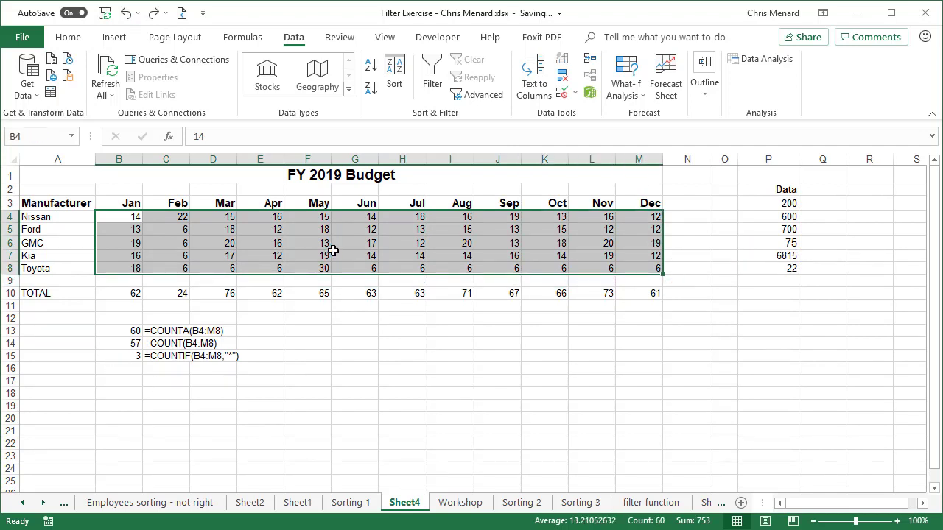
Step: Add a Greater Than 999999999 Light Red Fill highlight rule to B4:M8
{"action": "left_click", "coordinate": [67, 41]}
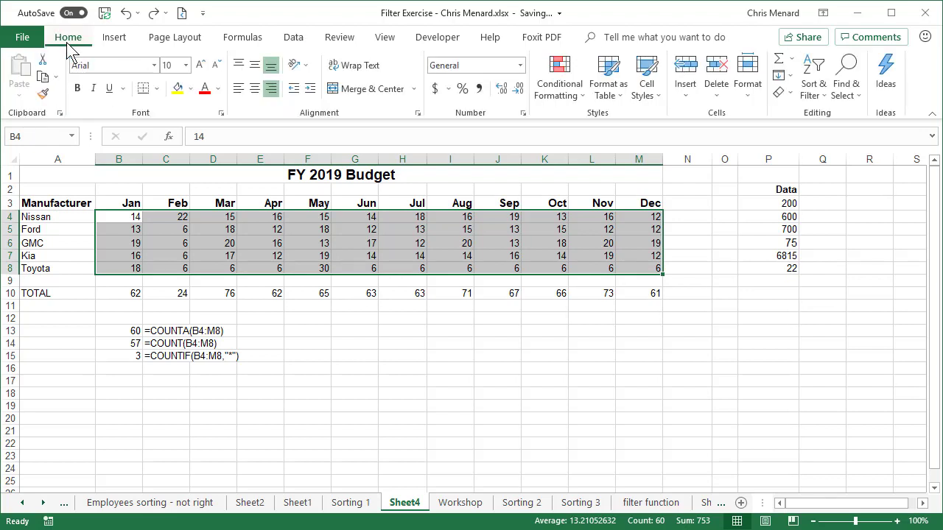
{"action": "left_click", "coordinate": [548, 104]}
{"action": "mouse_move", "coordinate": [563, 124]}
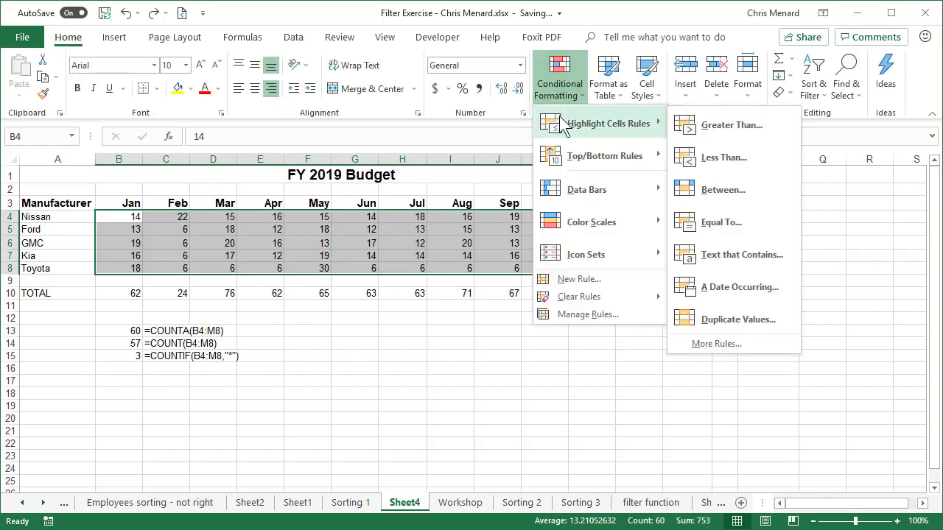
{"action": "left_click", "coordinate": [732, 125]}
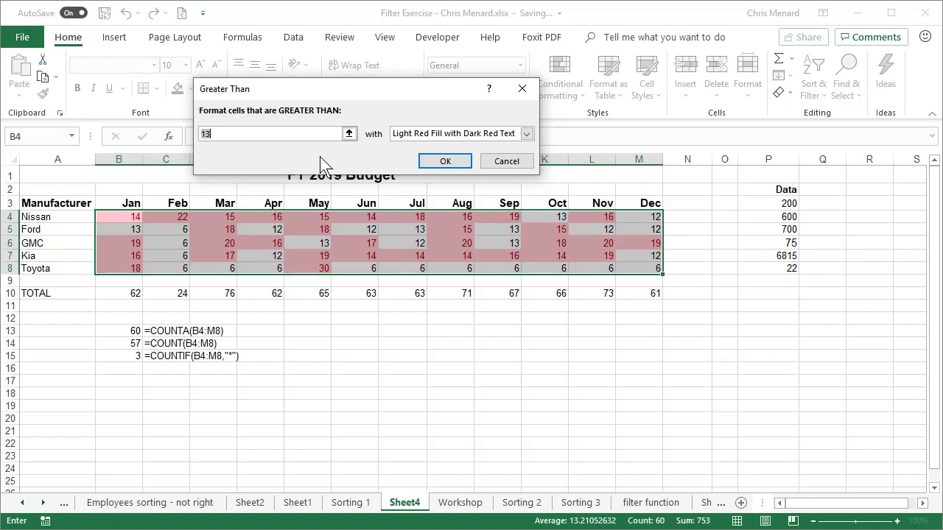
{"action": "type", "text": "99"}
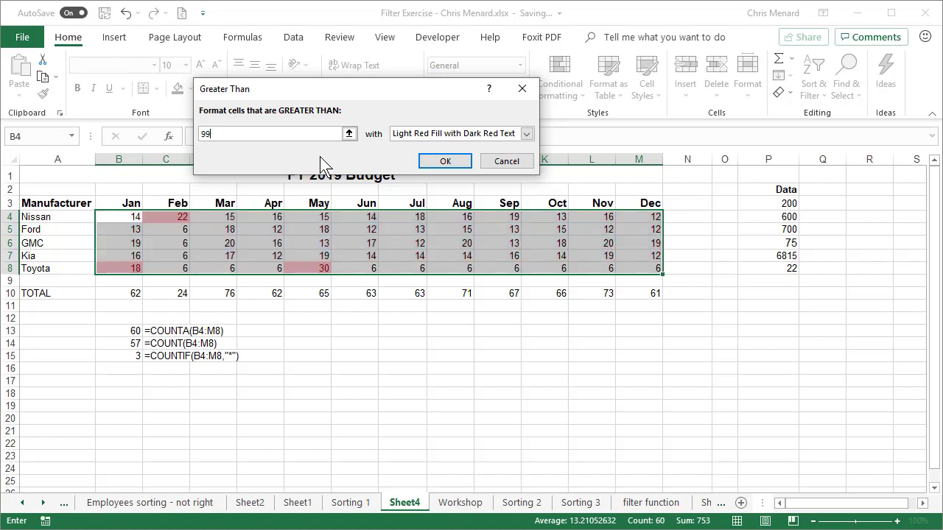
{"action": "type", "text": "99999996"}
{"action": "key", "text": "BackSpace"}
{"action": "left_click", "coordinate": [438, 163]}
{"action": "left_click", "coordinate": [216, 251]}
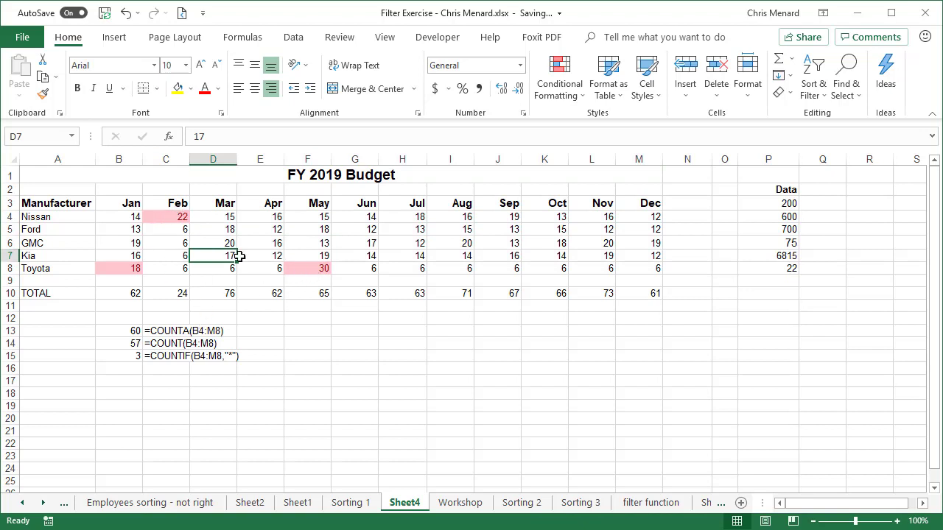
{"action": "left_click", "coordinate": [171, 217]}
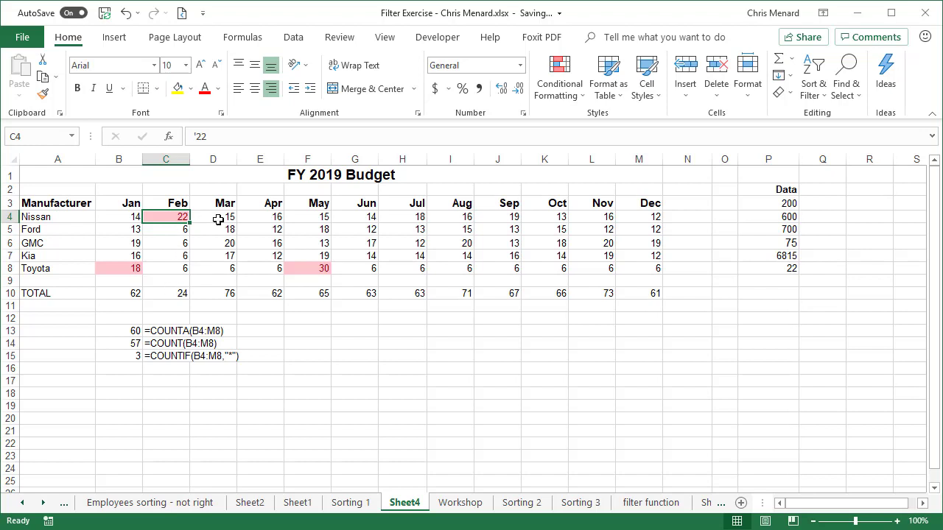
{"action": "type", "text": "22"}
{"action": "key", "text": "Return"}
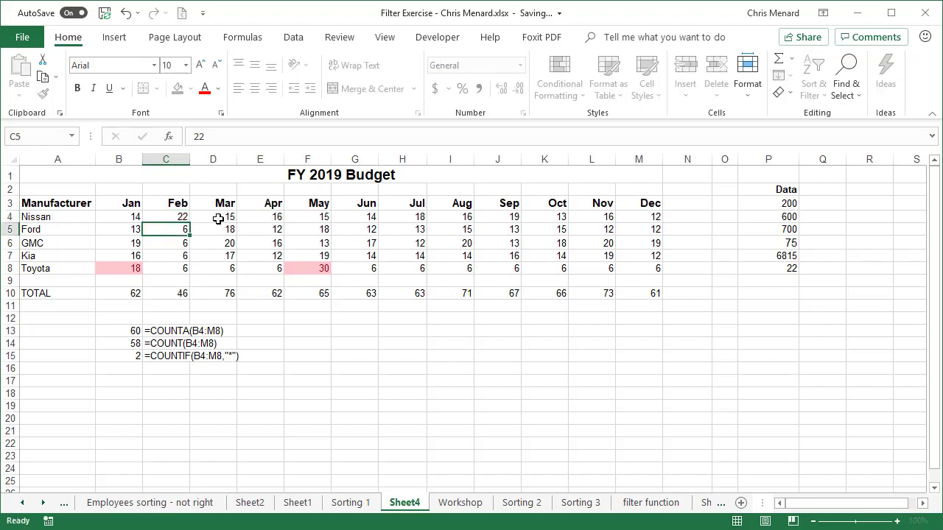
{"action": "left_click", "coordinate": [121, 332]}
{"action": "left_click", "coordinate": [120, 342]}
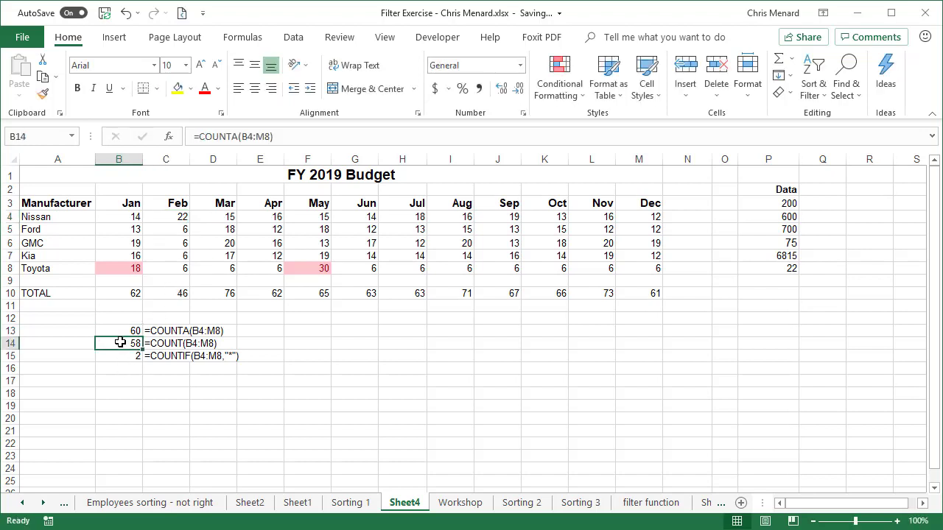
{"action": "left_click", "coordinate": [123, 356]}
{"action": "left_click", "coordinate": [122, 269]}
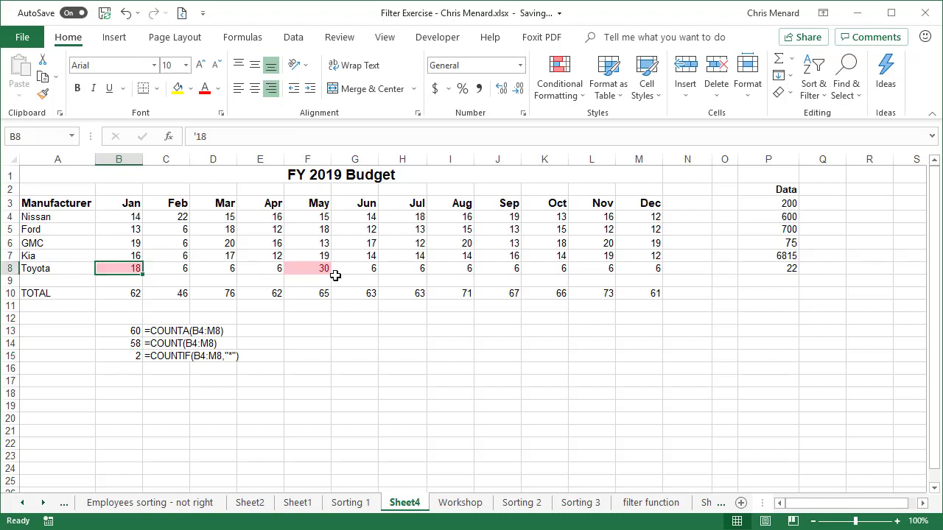
{"action": "type", "text": "18"}
{"action": "key", "text": "ctrl+Return"}
{"action": "key", "text": "Right"}
{"action": "key", "text": "Right"}
{"action": "key", "text": "Right"}
{"action": "key", "text": "Right"}
{"action": "key", "text": "Right"}
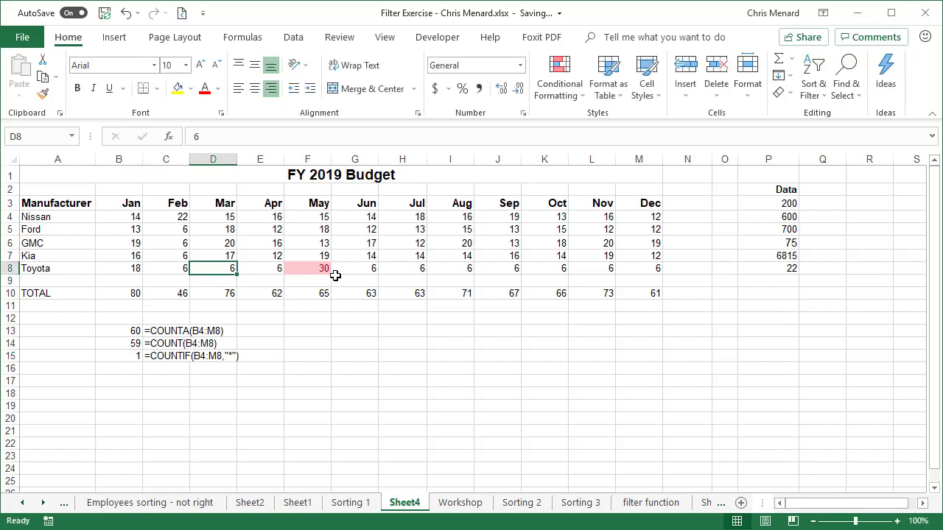
{"action": "key", "text": "Left"}
{"action": "type", "text": "30"}
{"action": "key", "text": "Return"}
{"action": "key", "text": "ctrl+z"}
{"action": "key", "text": "ctrl+z"}
{"action": "key", "text": "ctrl+z"}
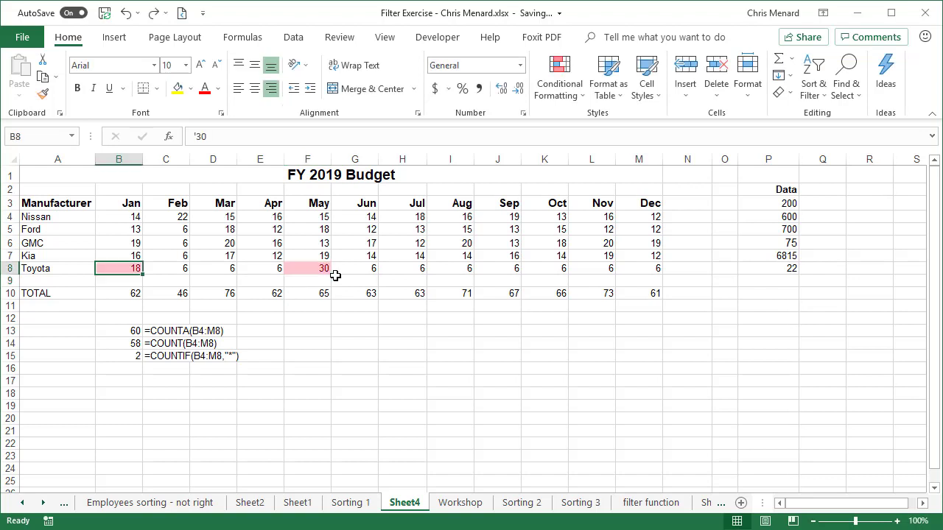
{"action": "key", "text": "Return"}
{"action": "left_click", "coordinate": [336, 321]}
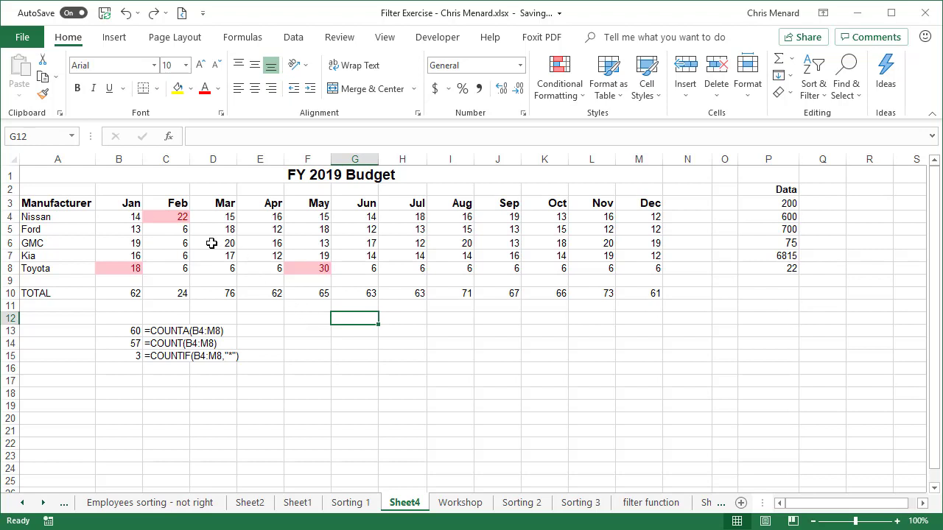
Step: Select B4:M8 and review Conditional Formatting options without applying any
{"action": "left_click_drag", "start_coordinate": [132, 216], "coordinate": [636, 262]}
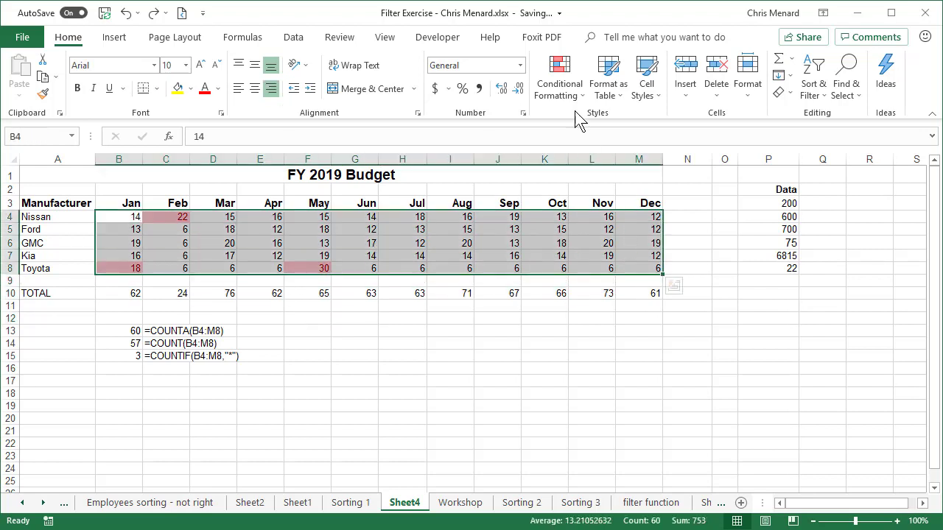
{"action": "left_click", "coordinate": [560, 85]}
{"action": "mouse_move", "coordinate": [578, 125]}
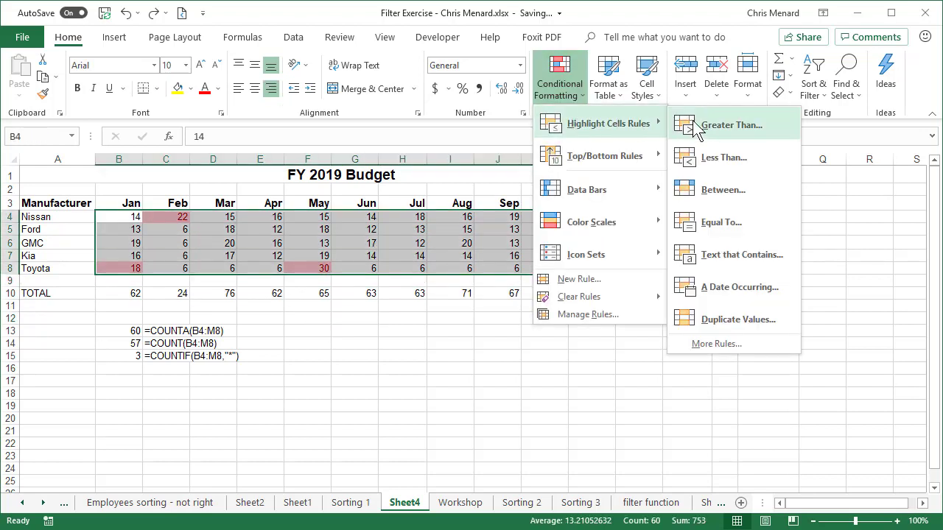
{"action": "left_click", "coordinate": [326, 265]}
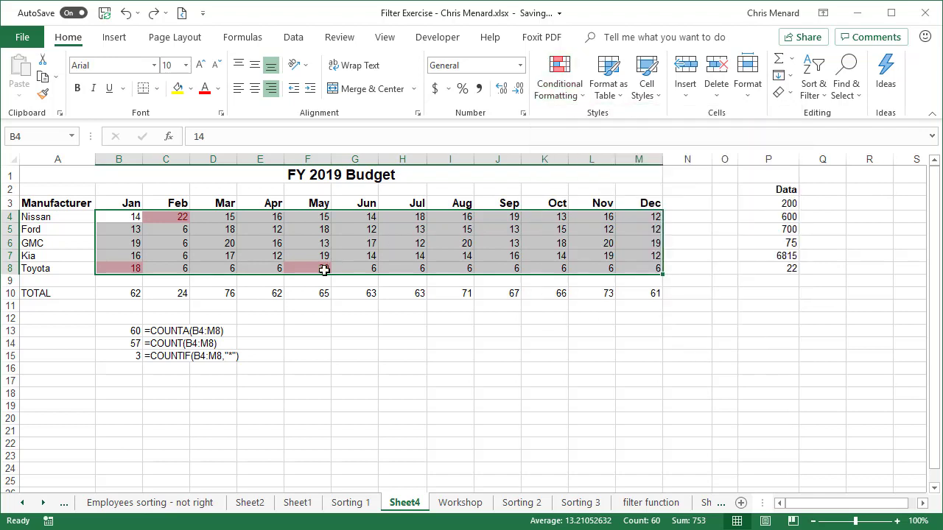
Step: Enter 1 in the empty cell G13 and copy it
{"action": "left_click", "coordinate": [359, 327]}
{"action": "type", "text": "1"}
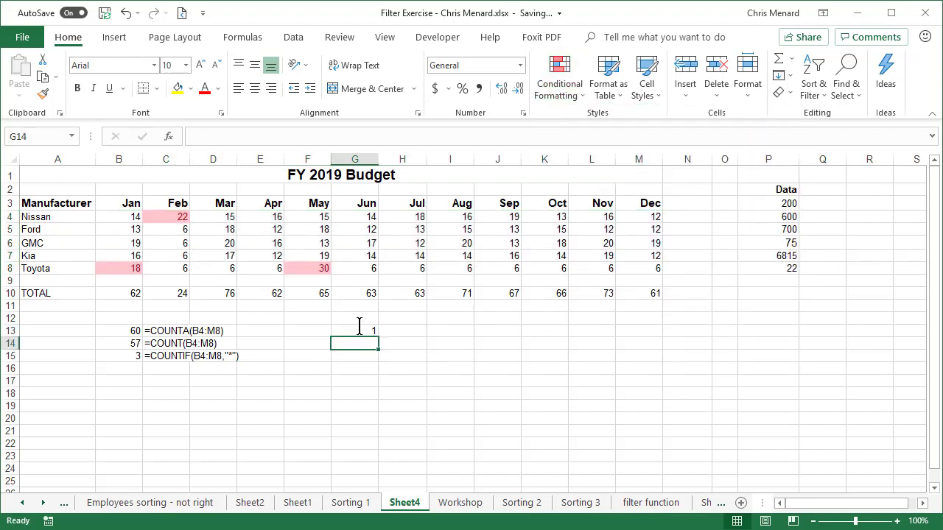
{"action": "key", "text": "Return"}
{"action": "left_click", "coordinate": [360, 333]}
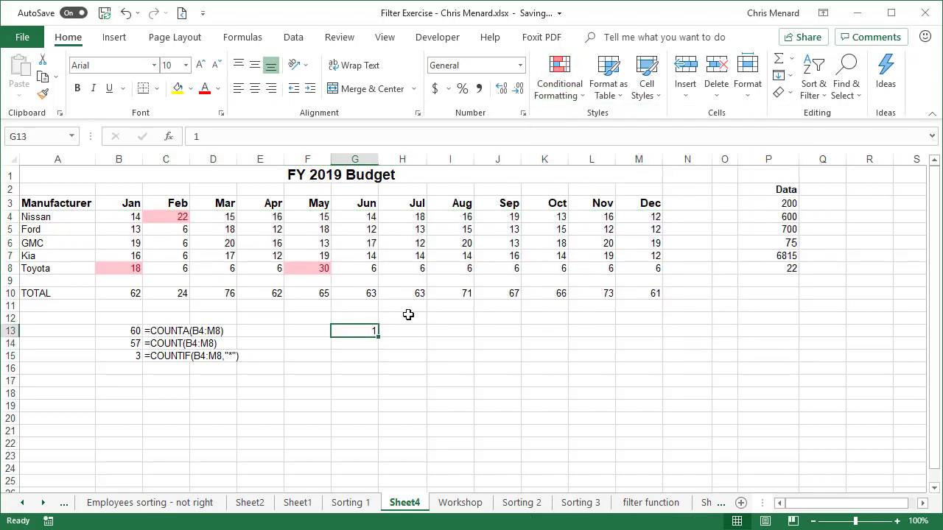
{"action": "key", "text": "ctrl+c"}
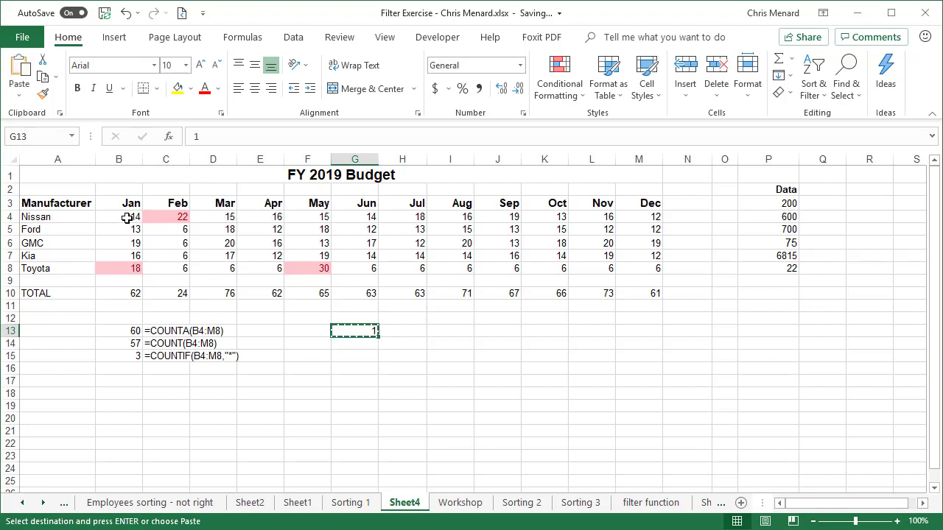
Step: Paste Special with Multiply onto B4:M8, converting the text figures to numbers
{"action": "left_click_drag", "start_coordinate": [125, 218], "coordinate": [648, 262]}
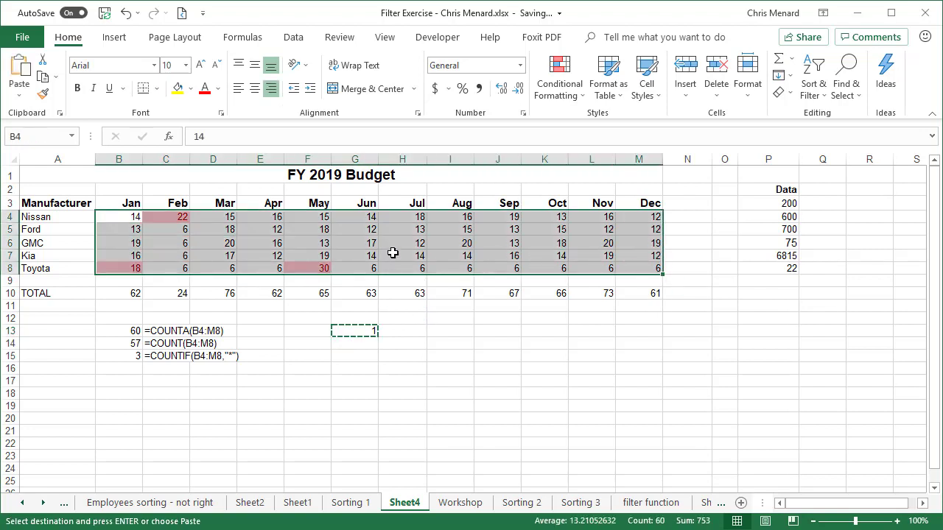
{"action": "right_click", "coordinate": [221, 226]}
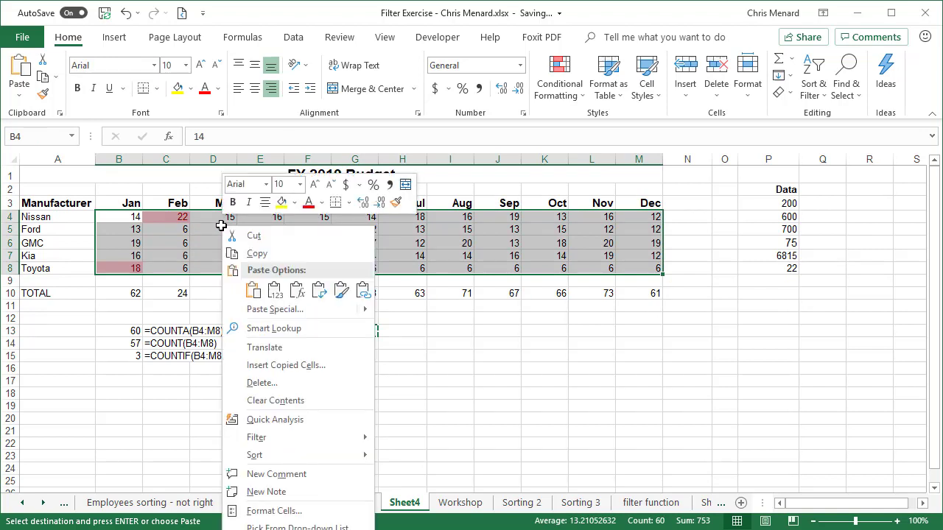
{"action": "left_click", "coordinate": [269, 310]}
{"action": "left_click", "coordinate": [283, 326]}
{"action": "left_click_drag", "start_coordinate": [295, 190], "coordinate": [491, 166]}
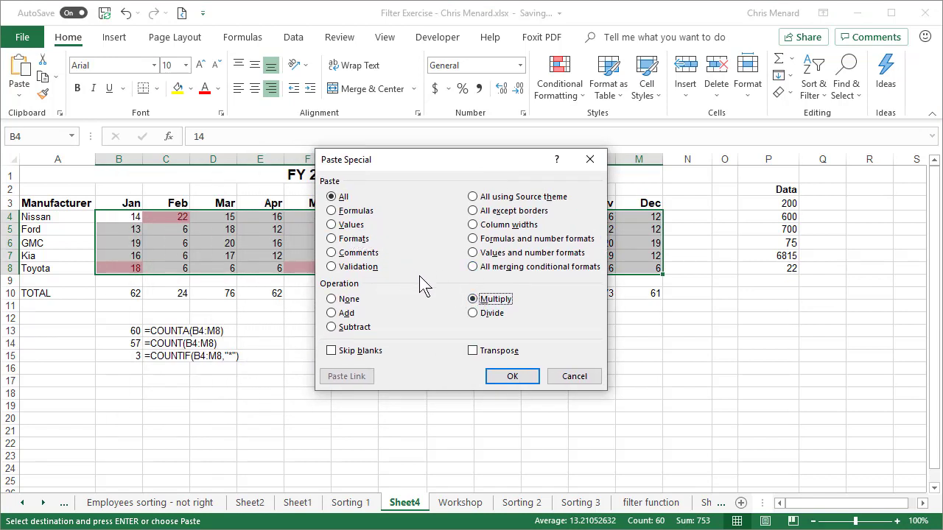
{"action": "left_click", "coordinate": [511, 377]}
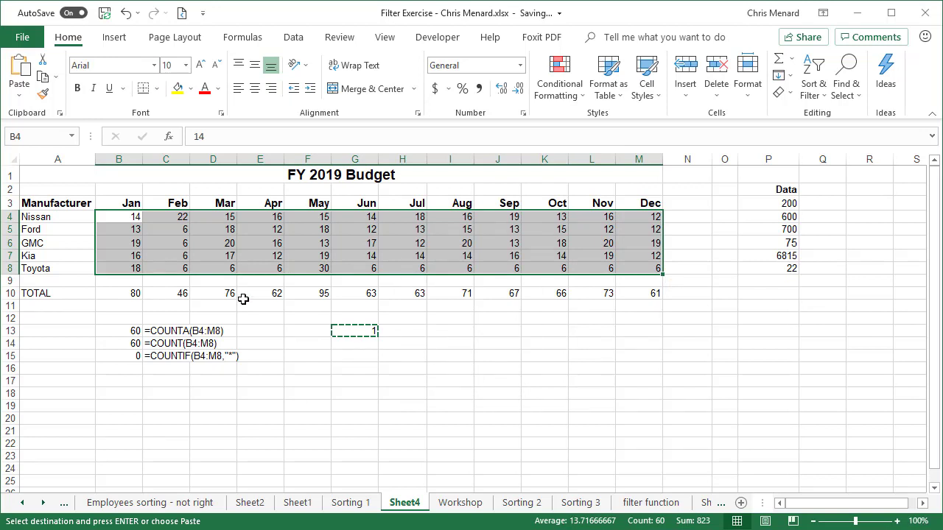
{"action": "key", "text": "Escape"}
{"action": "left_click", "coordinate": [358, 333]}
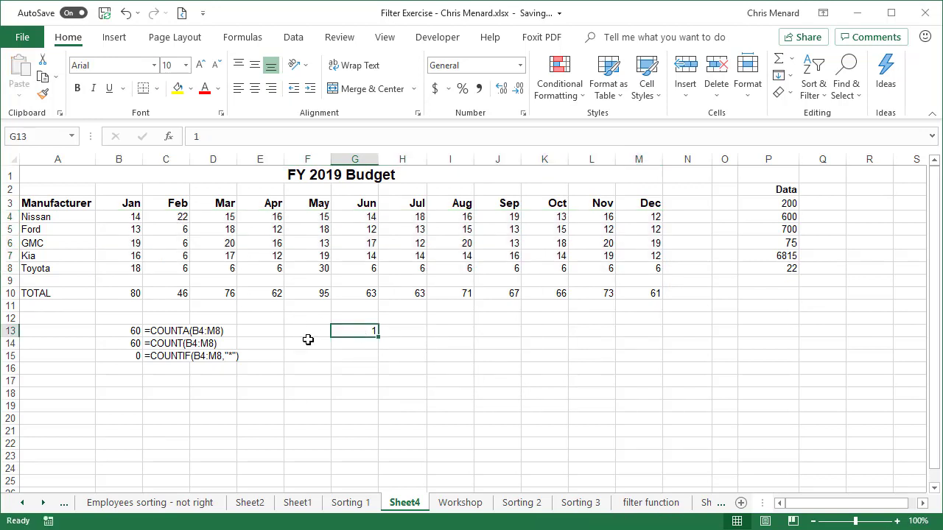
{"action": "left_click", "coordinate": [125, 334]}
{"action": "left_click", "coordinate": [124, 343]}
{"action": "left_click", "coordinate": [125, 331]}
{"action": "left_click", "coordinate": [120, 345]}
{"action": "left_click", "coordinate": [122, 356]}
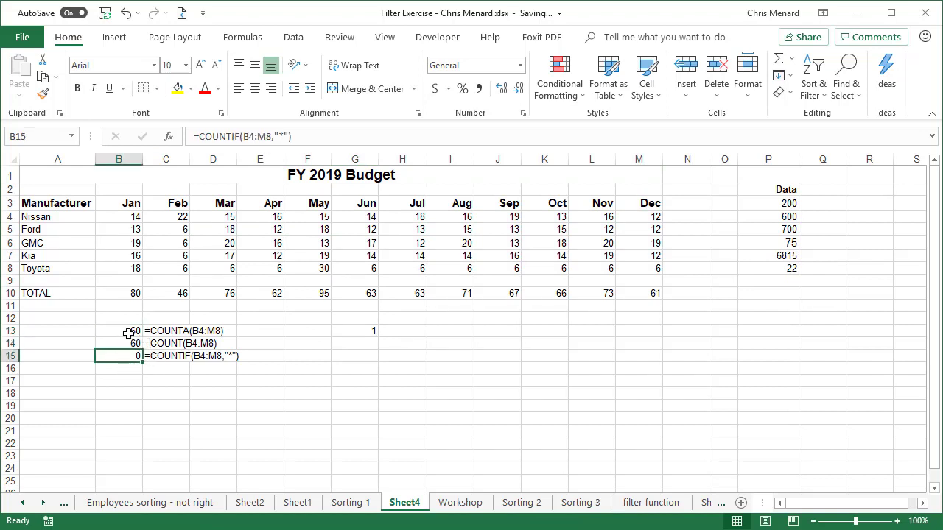